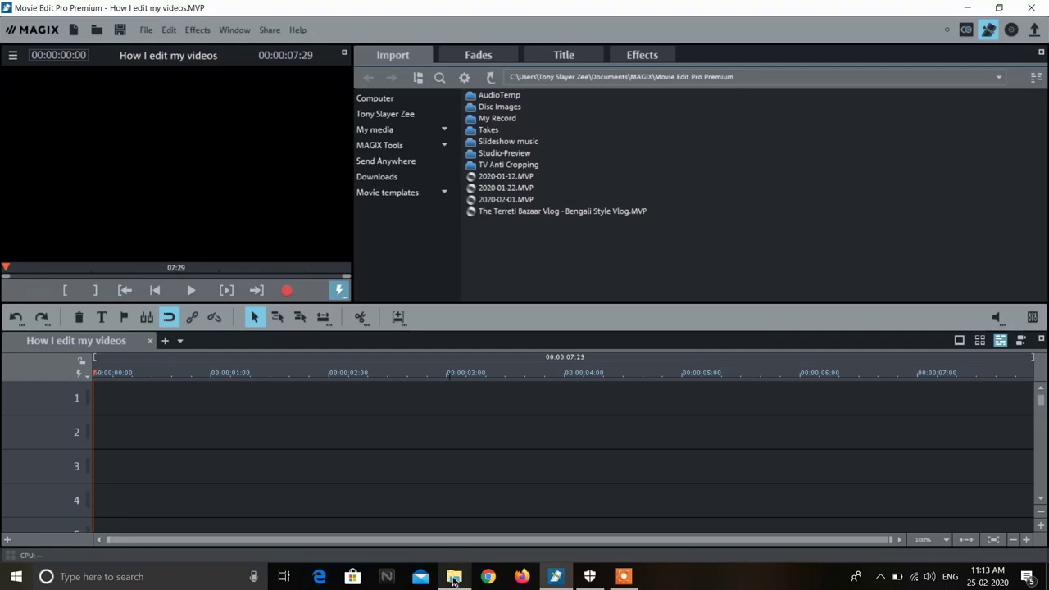
Step: Add VID20191130094810.mp4 to track 1 and VID20191130095141.mp4 to track 3 from the retreat folder, and minimize the file window
{"action": "mouse_move", "coordinate": [453, 580]}
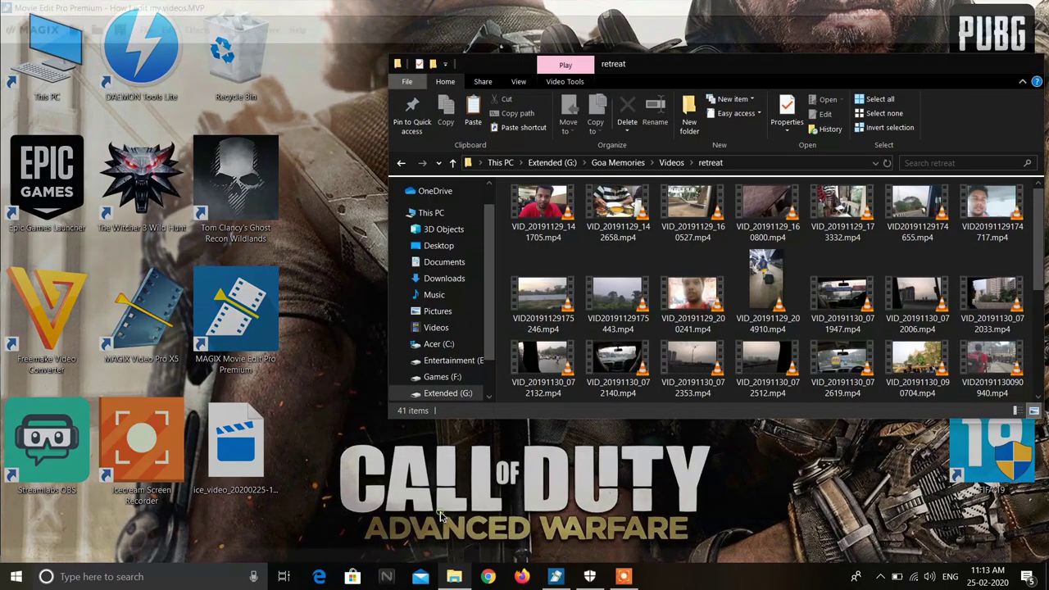
{"action": "left_click", "coordinate": [453, 516]}
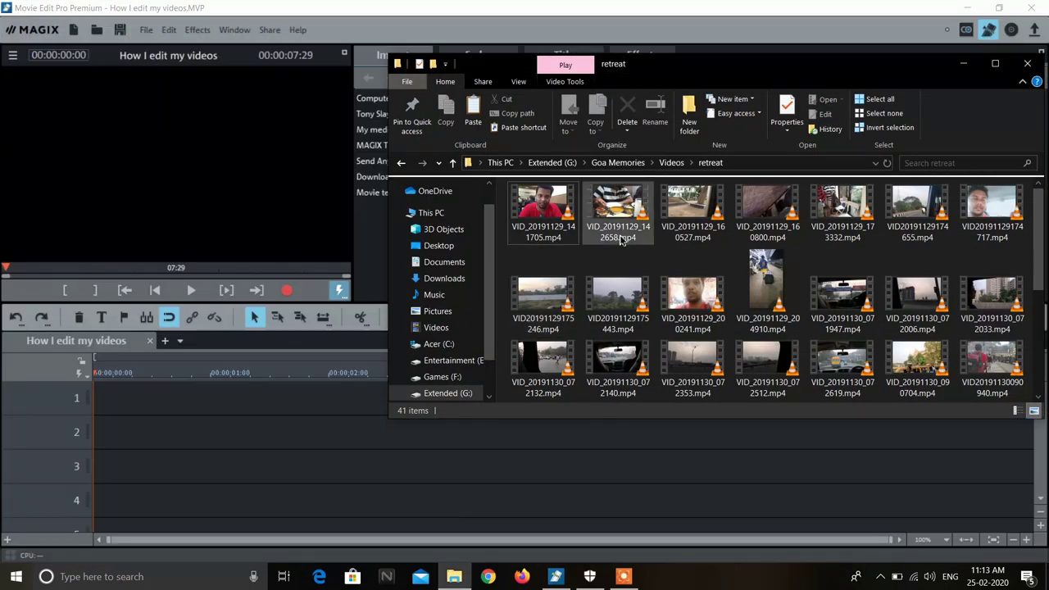
{"action": "scroll", "coordinate": [708, 278], "scroll_direction": "down", "scroll_amount": 5}
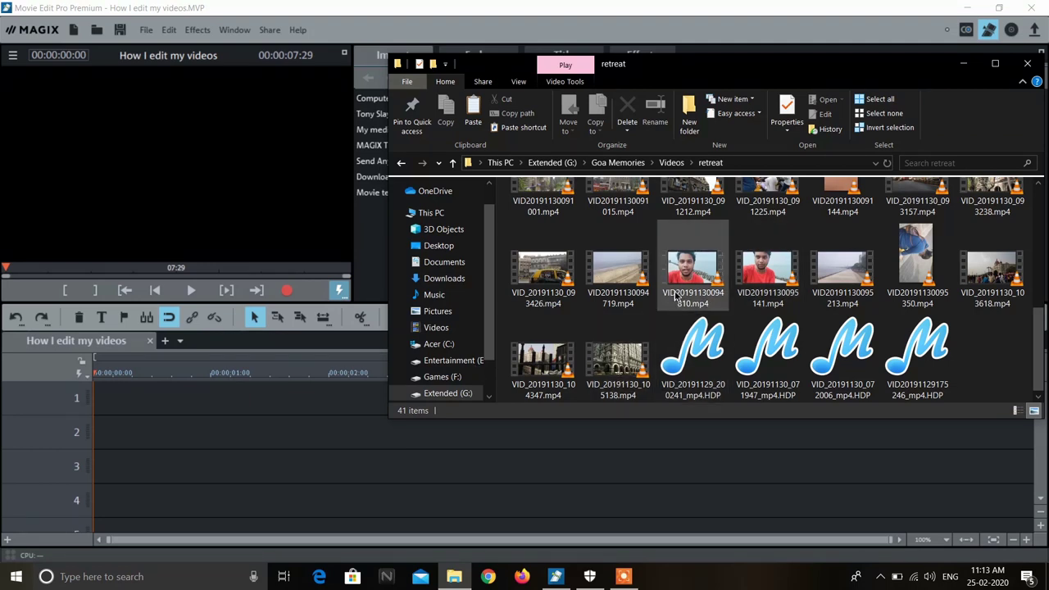
{"action": "left_click_drag", "start_coordinate": [694, 269], "coordinate": [285, 398]}
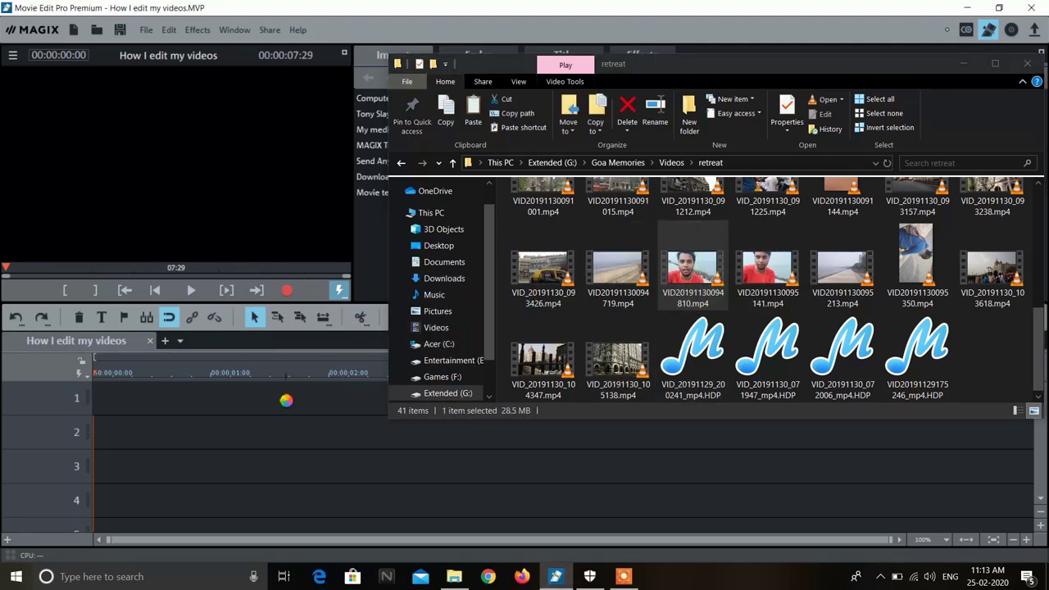
{"action": "left_click_drag", "start_coordinate": [767, 268], "coordinate": [962, 63]}
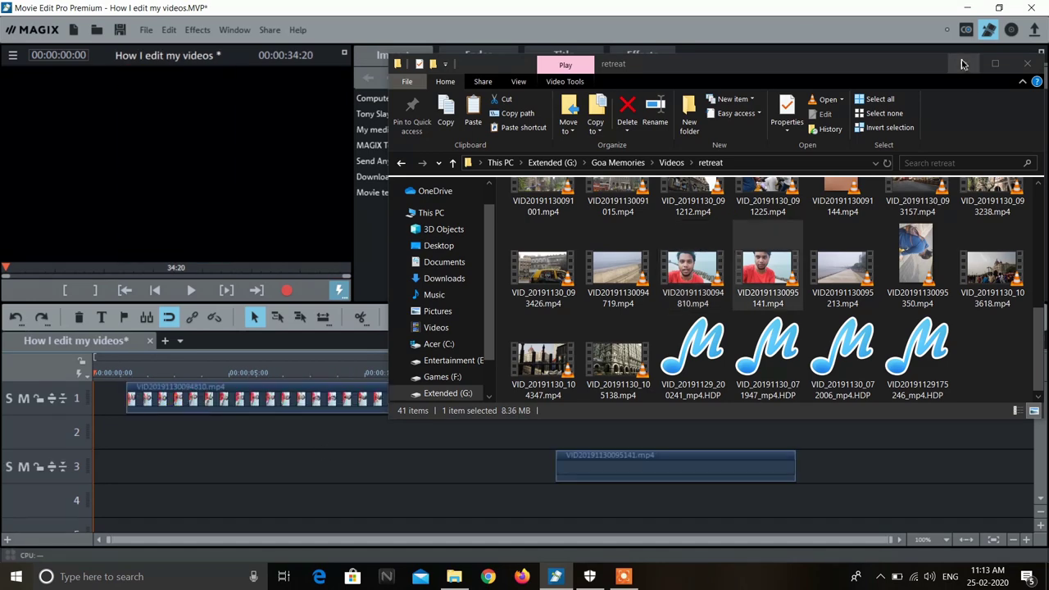
{"action": "left_click", "coordinate": [962, 64]}
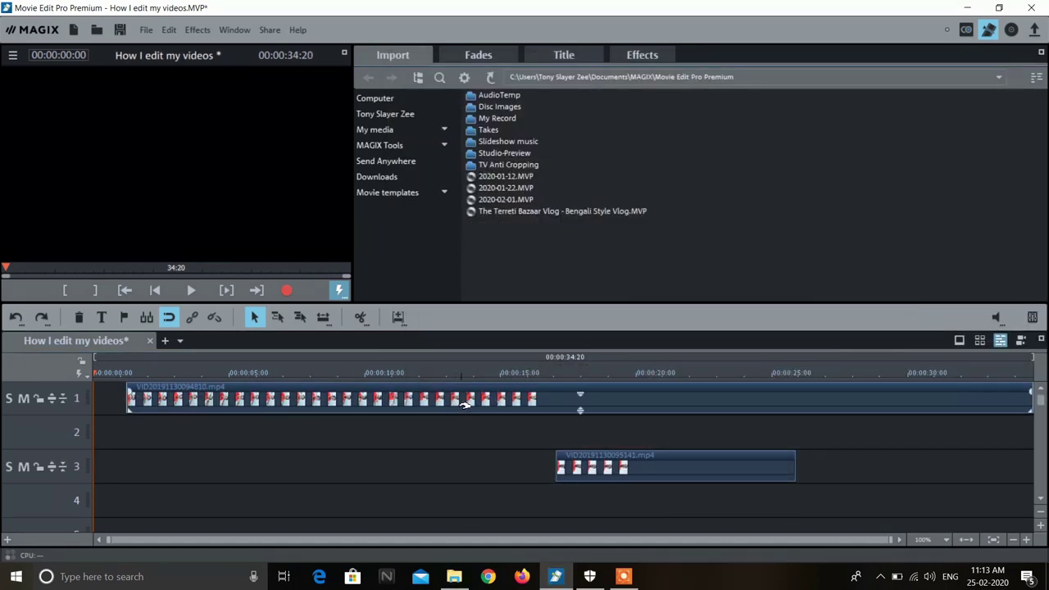
Step: Move VID20191130094810.mp4 to the start of track 1 and trim its end to about 00:00:29:09
{"action": "left_click", "coordinate": [642, 54]}
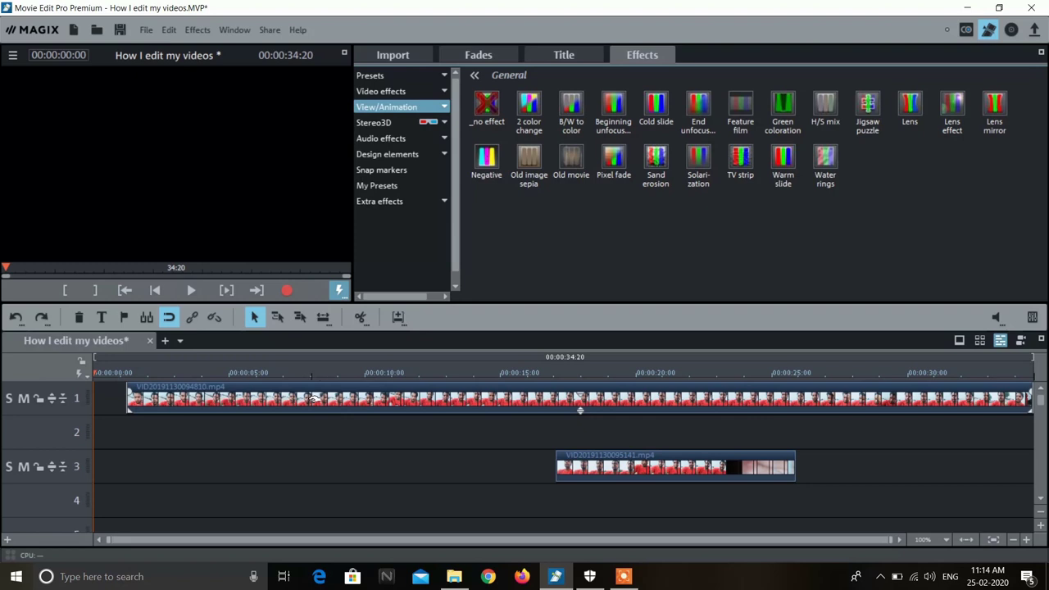
{"action": "left_click_drag", "start_coordinate": [314, 399], "coordinate": [278, 399]}
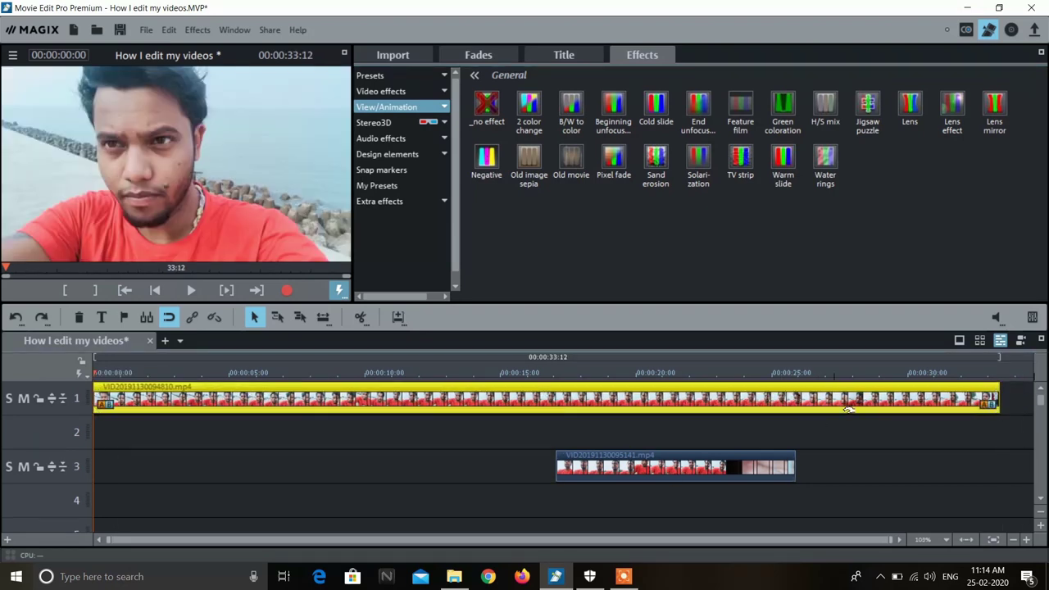
{"action": "left_click_drag", "start_coordinate": [994, 407], "coordinate": [885, 407]}
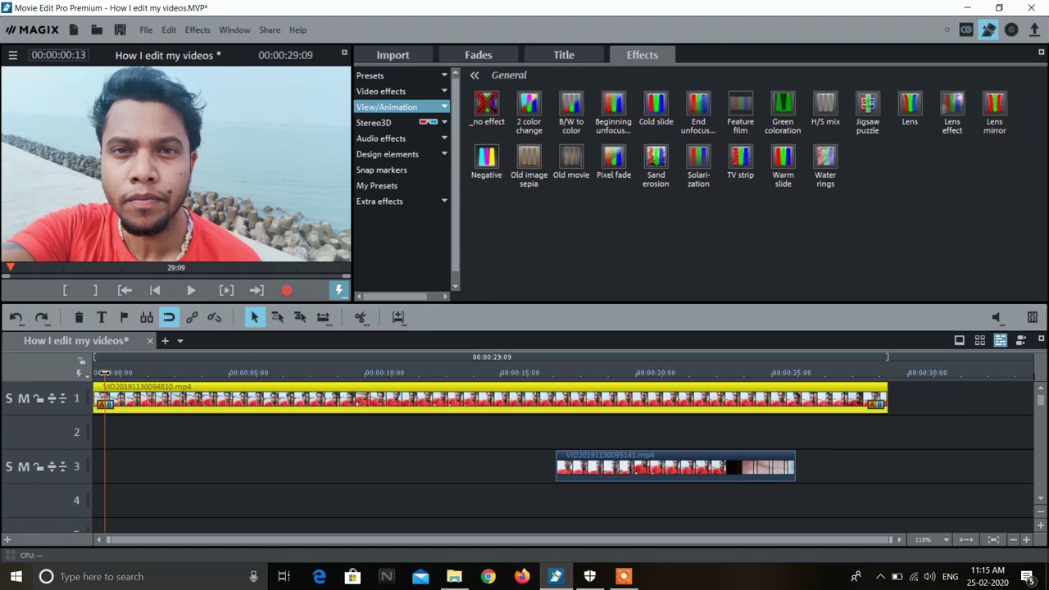
Step: Split VID20191130094810.mp4 at 00:00:02:09 and delete the part before the cut
{"action": "key", "text": "space"}
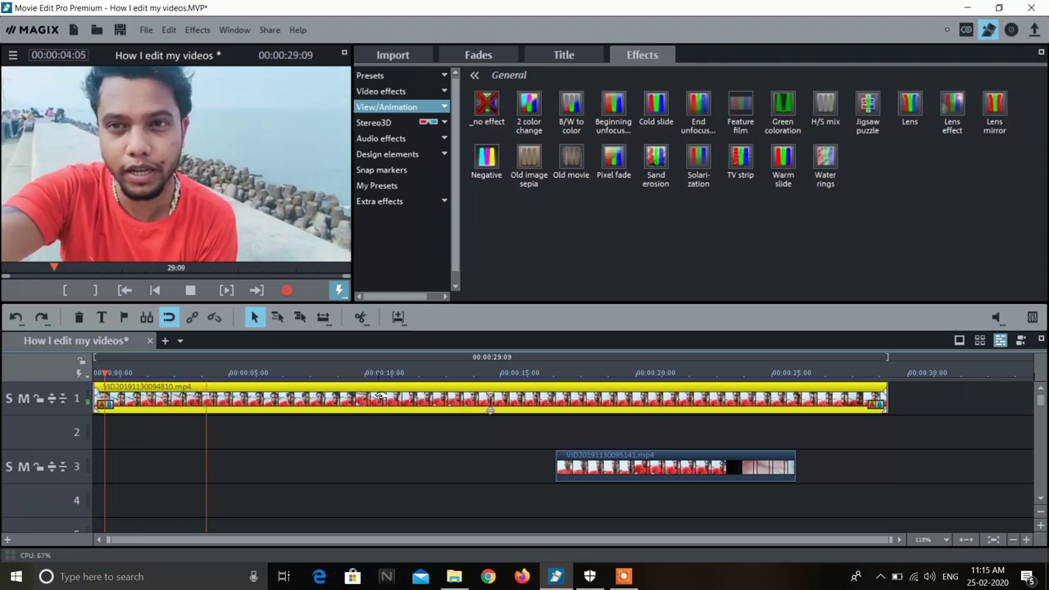
{"action": "key", "text": "space"}
{"action": "left_click", "coordinate": [109, 375]}
{"action": "left_click_drag", "start_coordinate": [109, 377], "coordinate": [155, 378]}
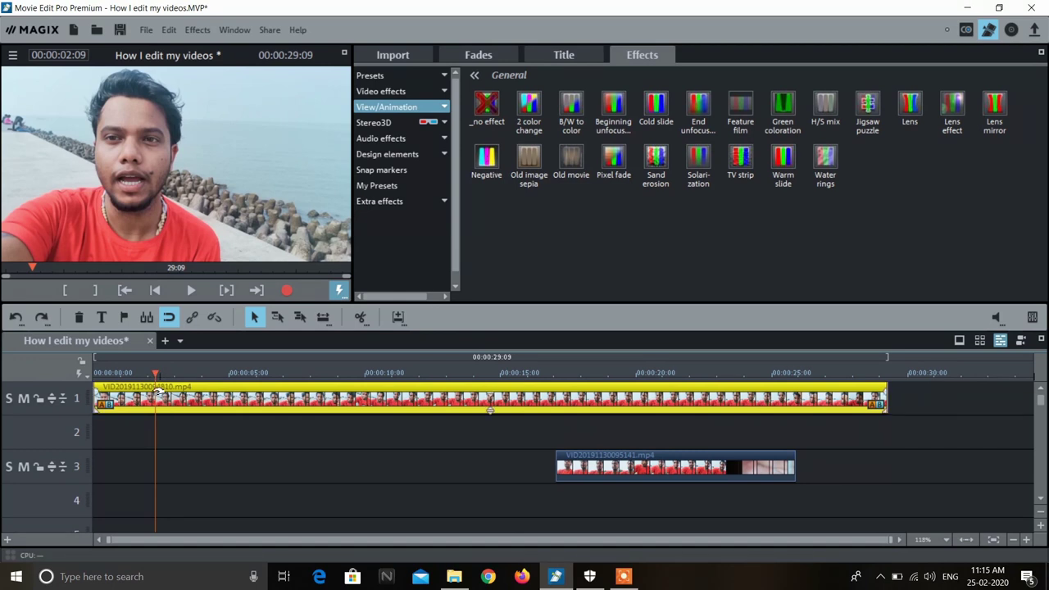
{"action": "left_click", "coordinate": [358, 319]}
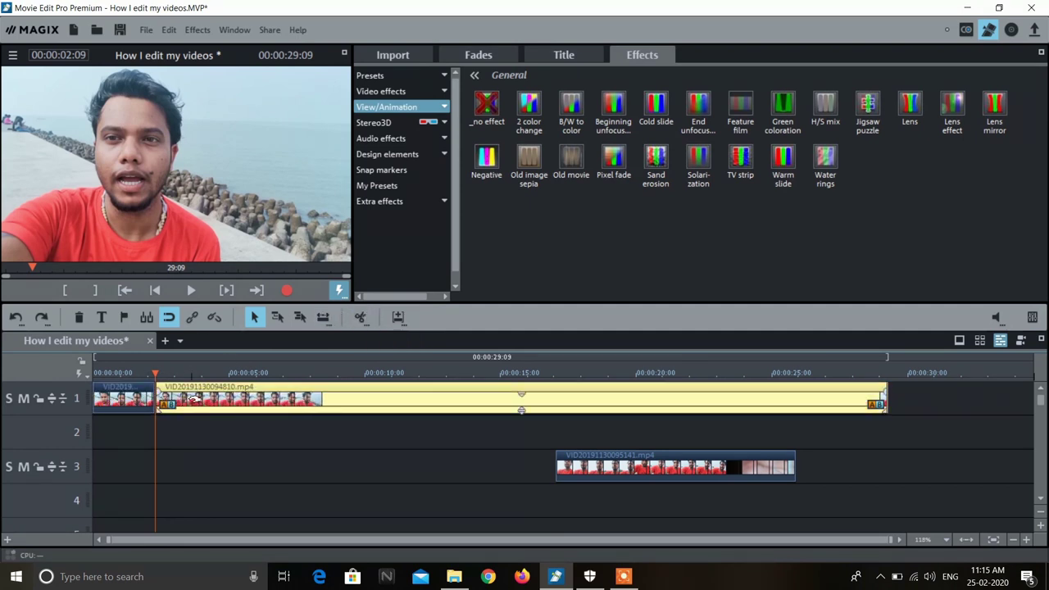
{"action": "key", "text": "ctrl+z"}
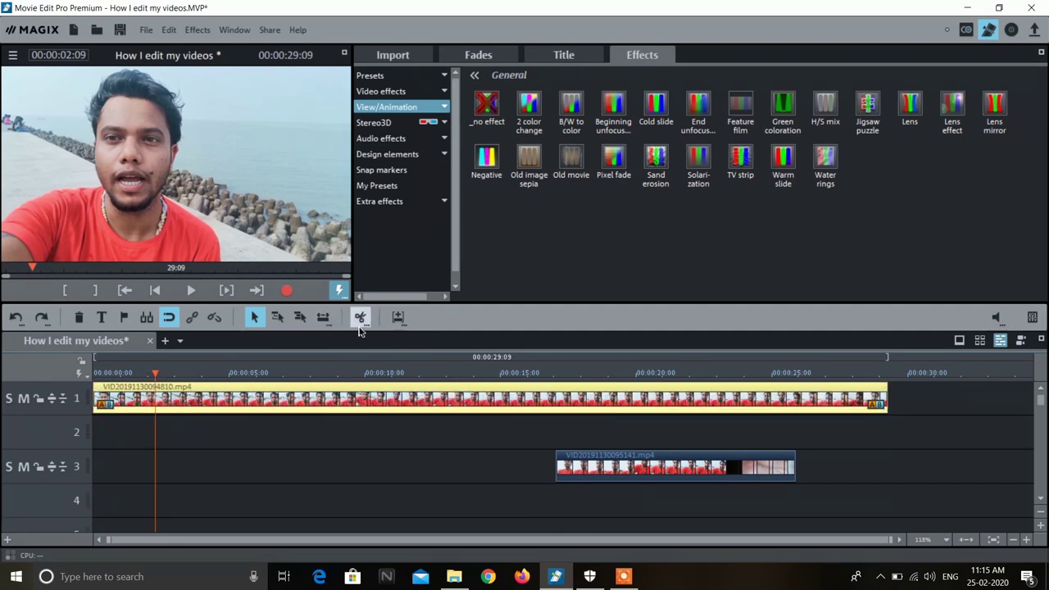
{"action": "left_click", "coordinate": [153, 407]}
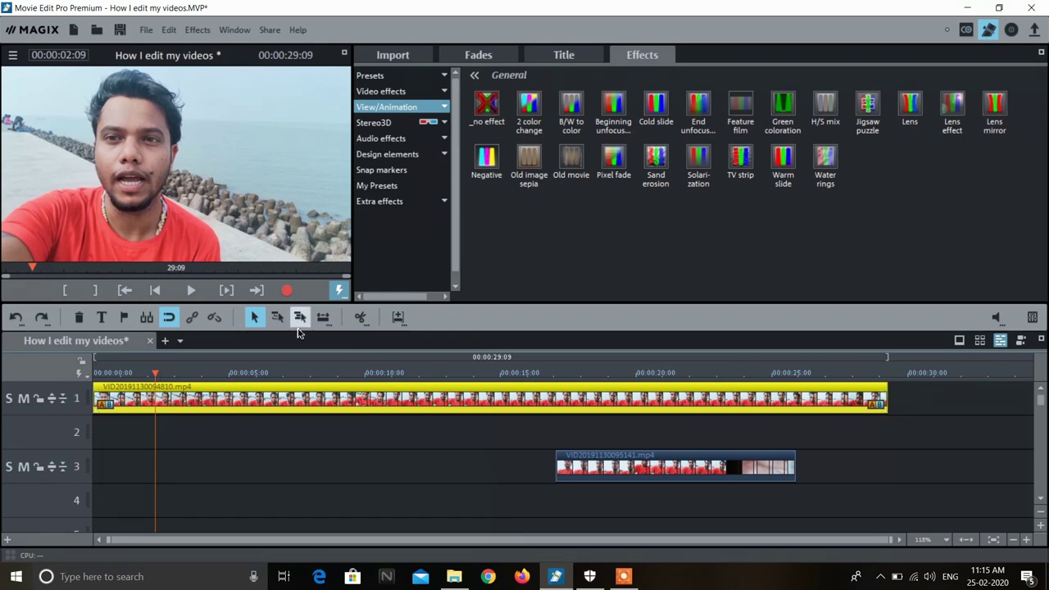
{"action": "left_click", "coordinate": [360, 319]}
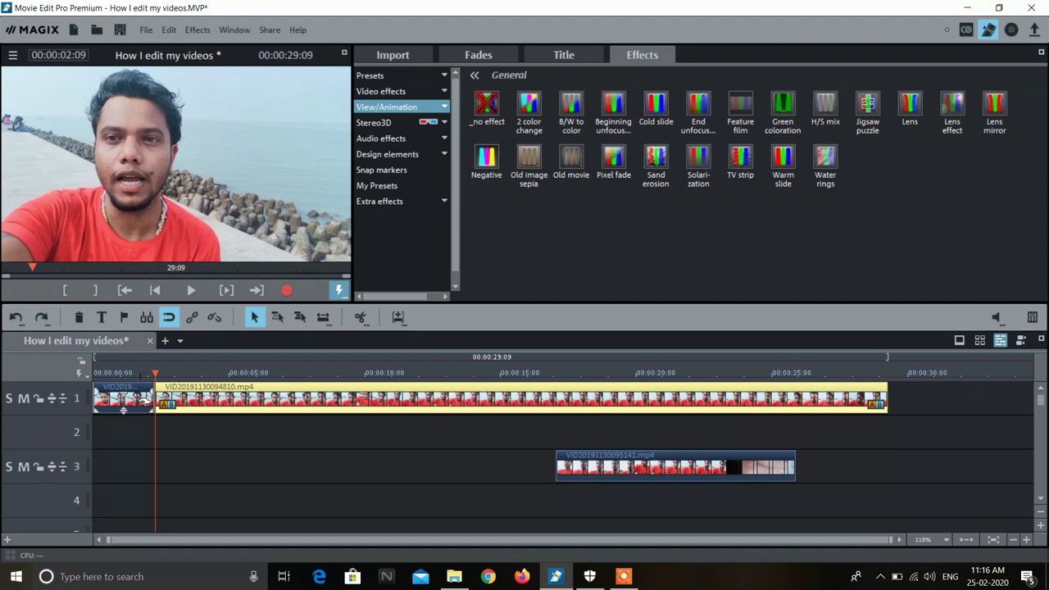
{"action": "left_click", "coordinate": [144, 400]}
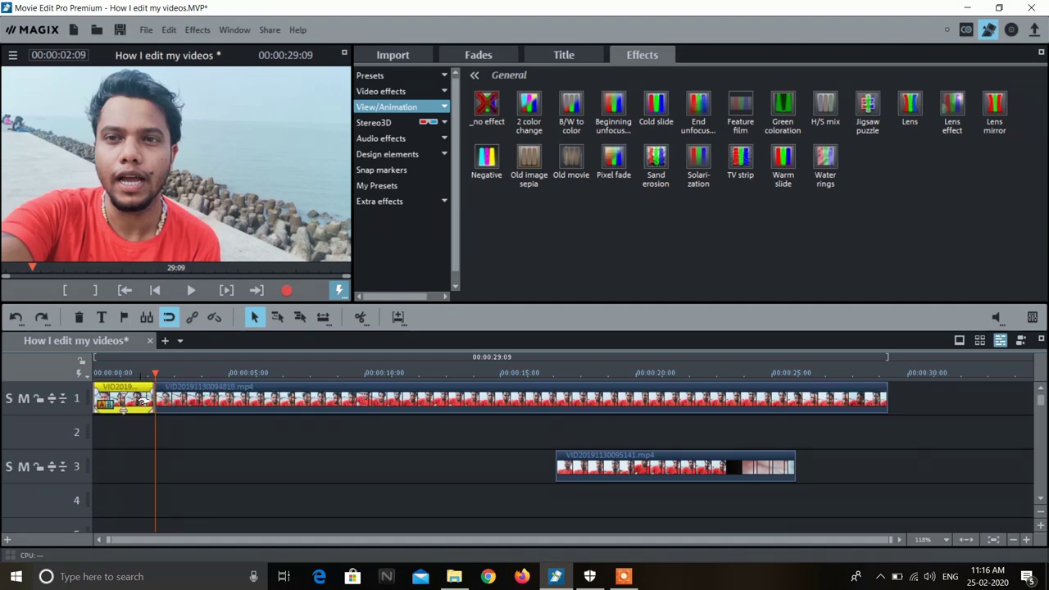
{"action": "key", "text": "Delete"}
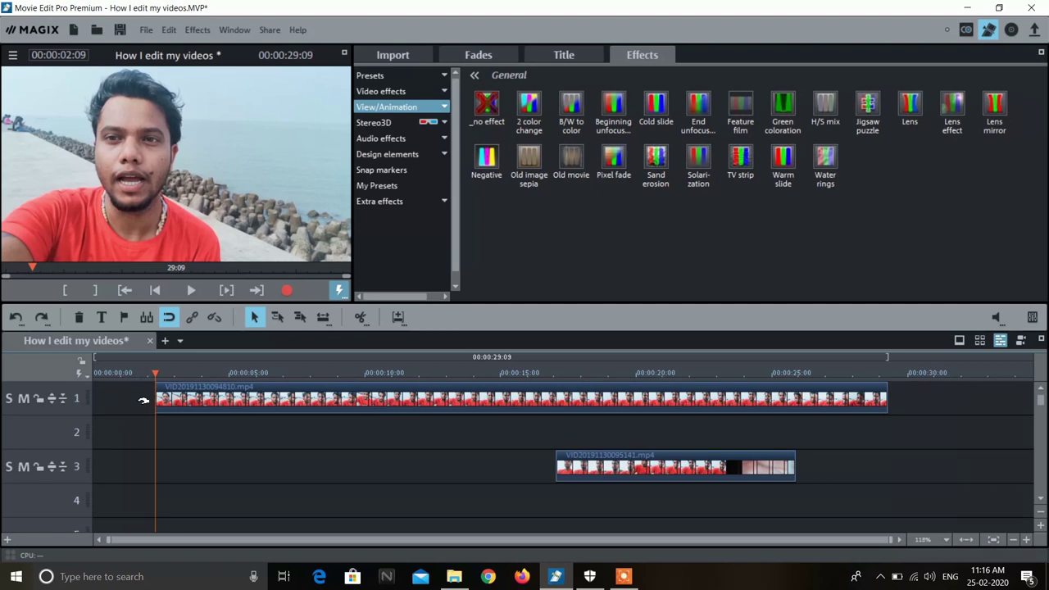
Step: Play the remaining part of VID20191130094810.mp4 and set the speaker volume to 84
{"action": "left_click", "coordinate": [164, 395]}
{"action": "key", "text": "space"}
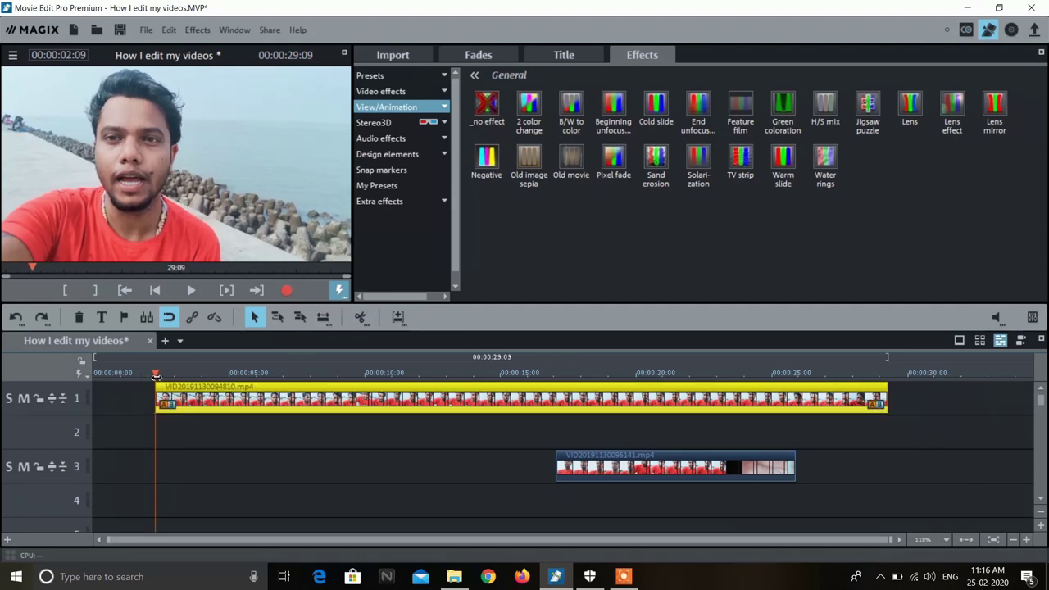
{"action": "left_click", "coordinate": [929, 575]}
{"action": "left_click_drag", "start_coordinate": [959, 548], "coordinate": [979, 549]}
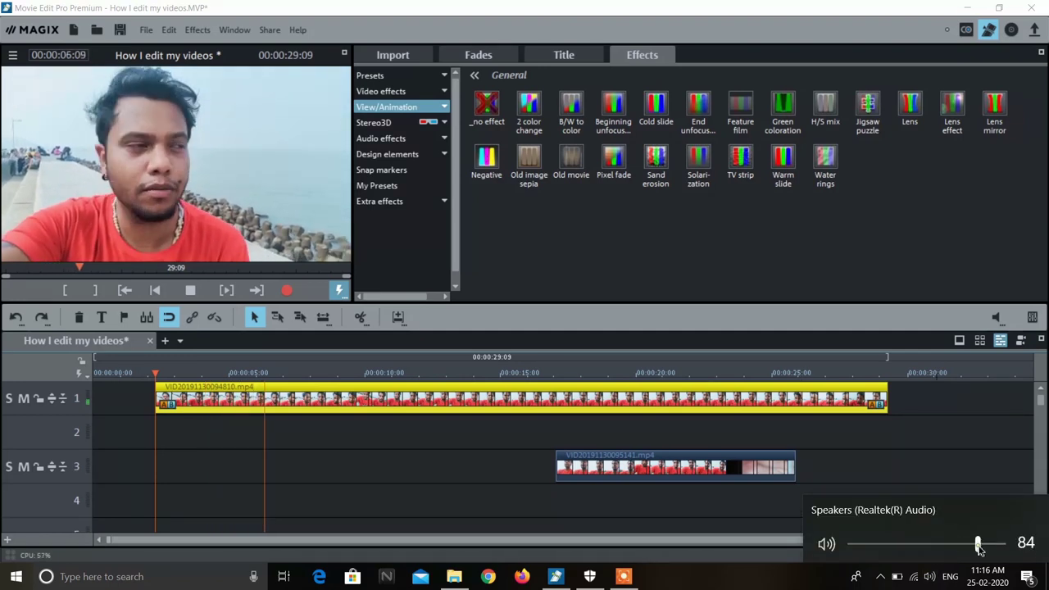
{"action": "left_click", "coordinate": [342, 426]}
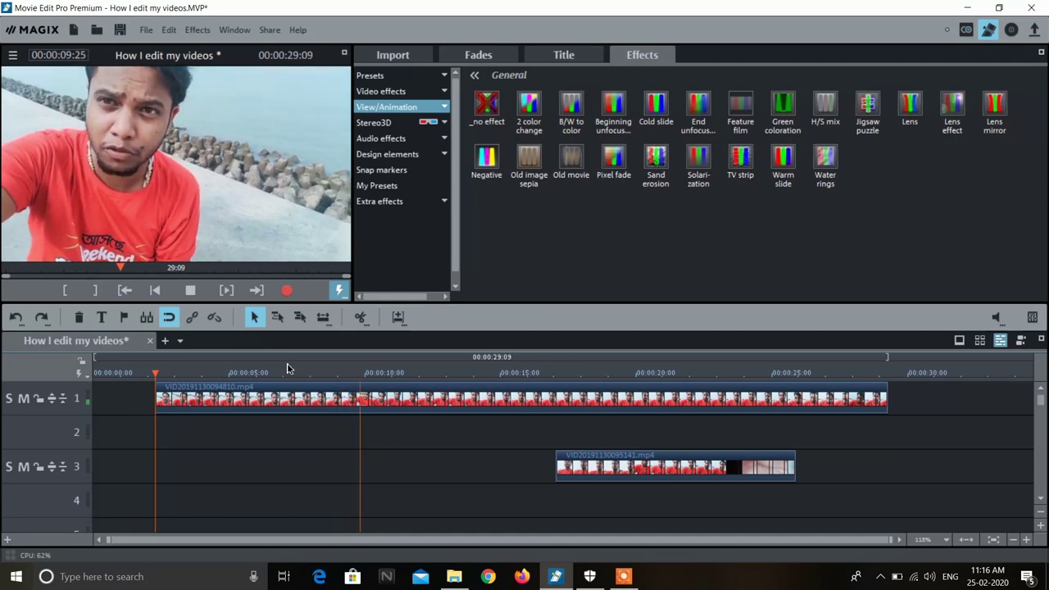
Step: Play through the first spoken passage to find its end and split the track 1 clip at 00:00:06:27
{"action": "left_click", "coordinate": [160, 374]}
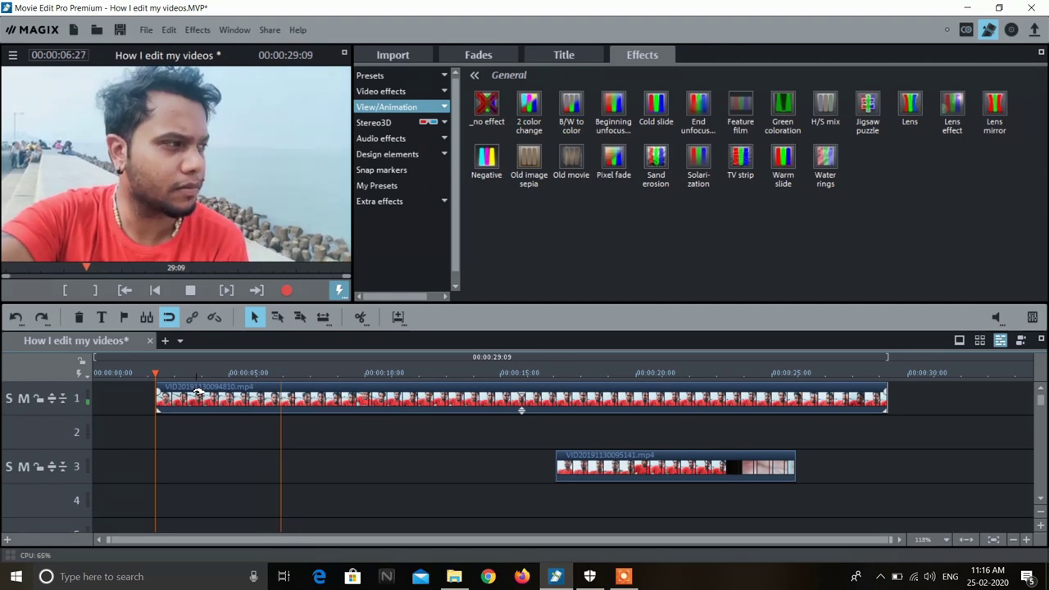
{"action": "key", "text": "space"}
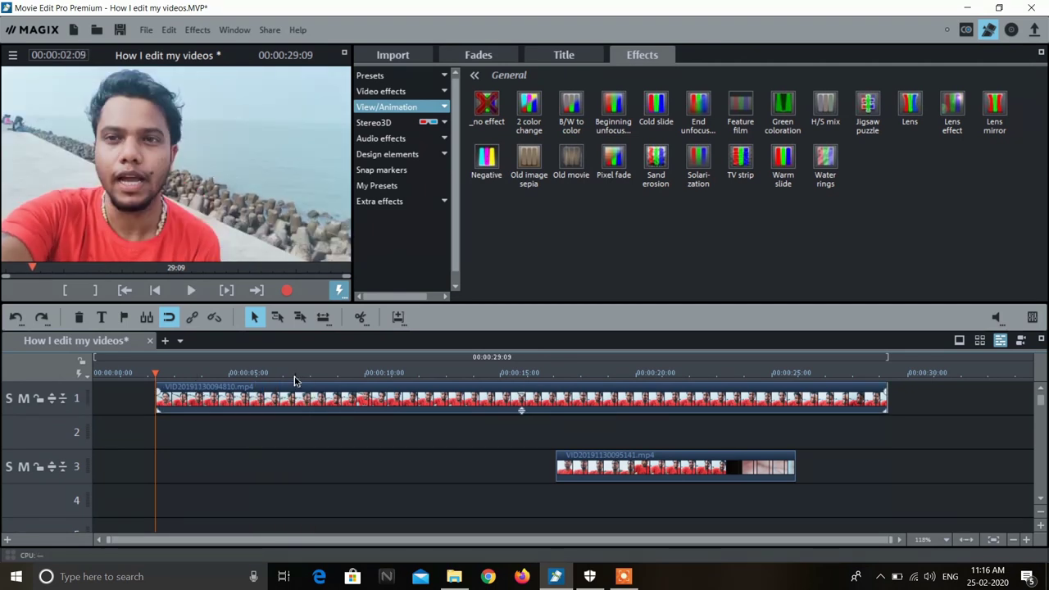
{"action": "left_click", "coordinate": [283, 373]}
{"action": "key", "text": "space"}
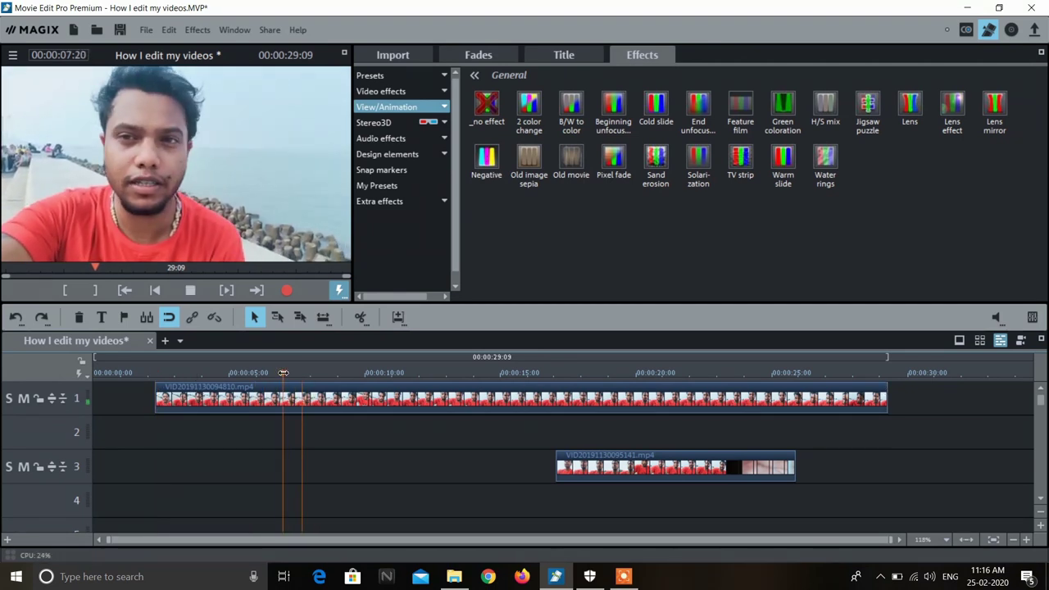
{"action": "key", "text": "space"}
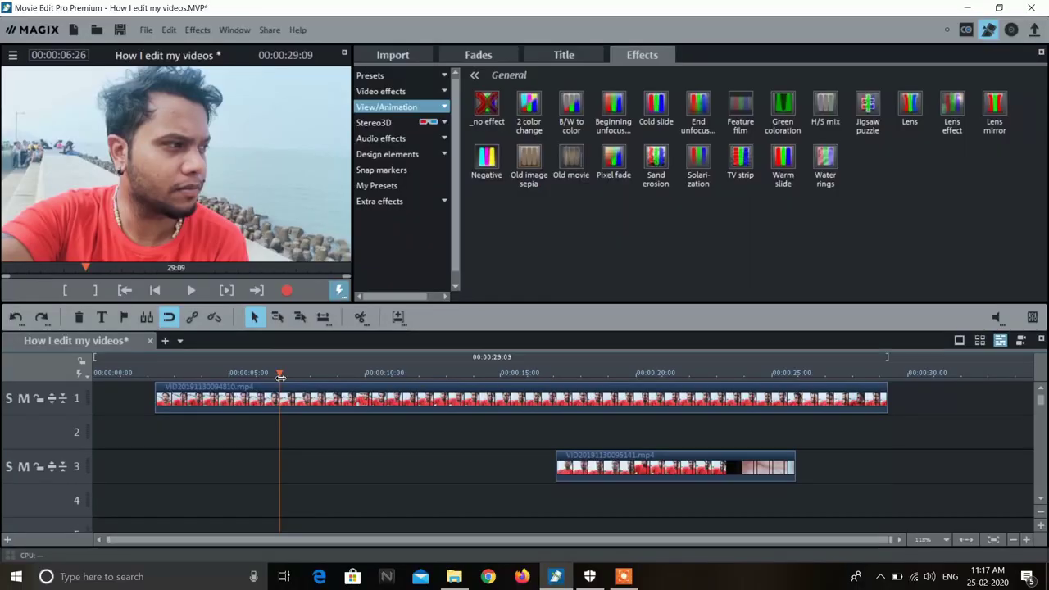
{"action": "mouse_move", "coordinate": [281, 376]}
{"action": "left_mouse_down"}
{"action": "mouse_move", "coordinate": [266, 376]}
{"action": "mouse_move", "coordinate": [280, 376]}
{"action": "left_mouse_up"}
{"action": "left_click", "coordinate": [285, 392]}
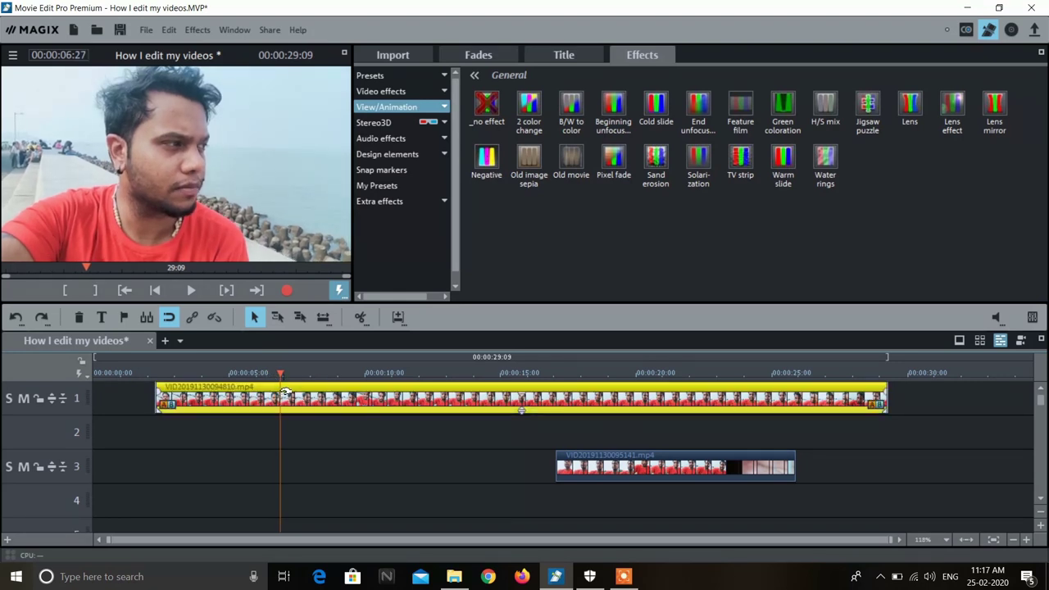
{"action": "key", "text": "t"}
Step: Split the clip again at 00:00:08:04, then delete the piece between the two cuts and close the gap
{"action": "left_click_drag", "start_coordinate": [281, 374], "coordinate": [300, 375]}
{"action": "key", "text": "space"}
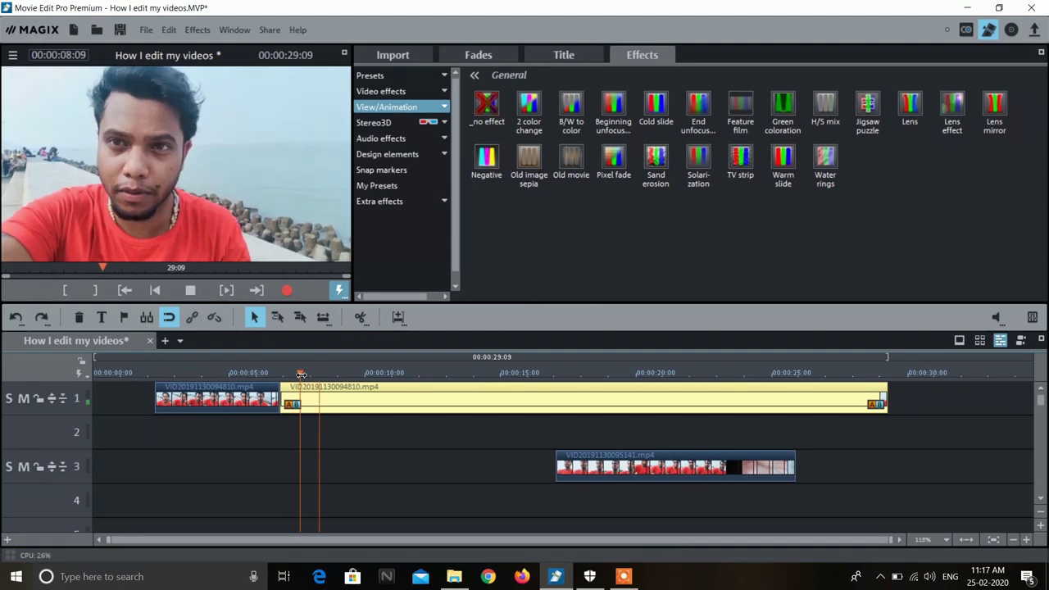
{"action": "key", "text": "space"}
{"action": "key", "text": "space"}
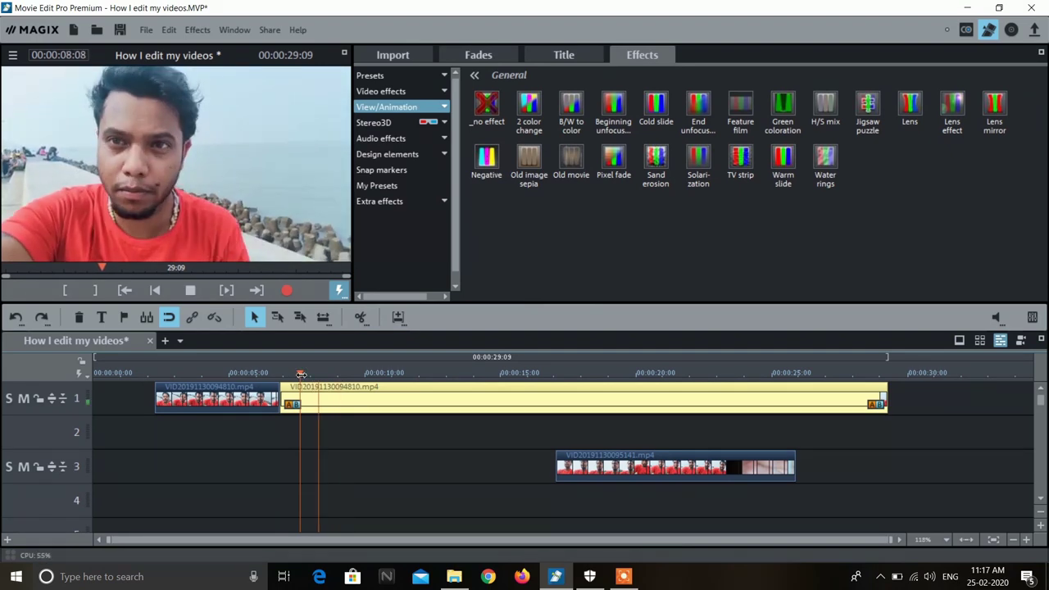
{"action": "left_click", "coordinate": [304, 375]}
{"action": "key", "text": "space"}
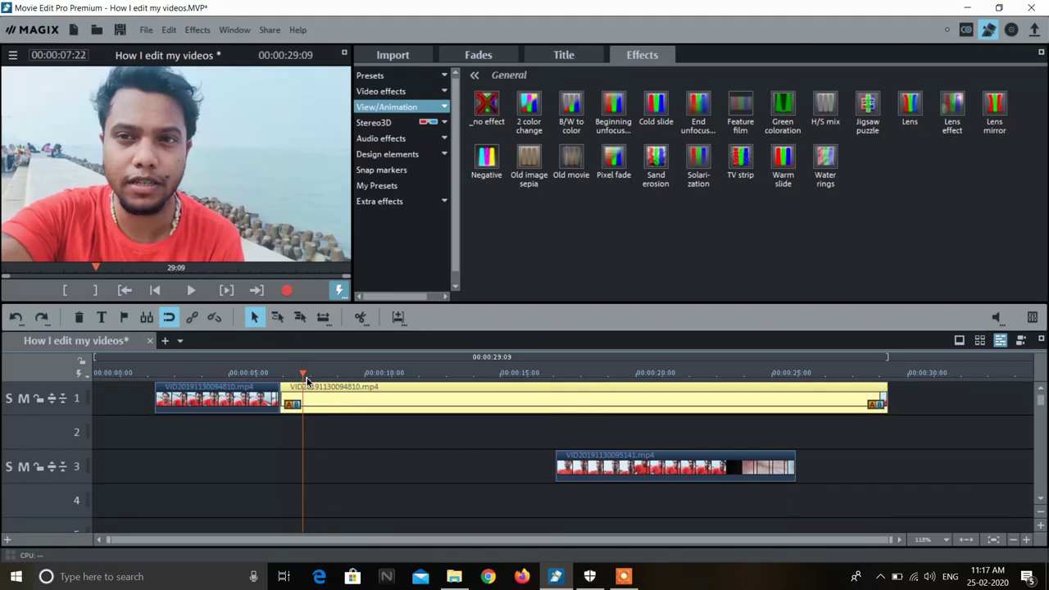
{"action": "left_click_drag", "start_coordinate": [304, 374], "coordinate": [314, 376]}
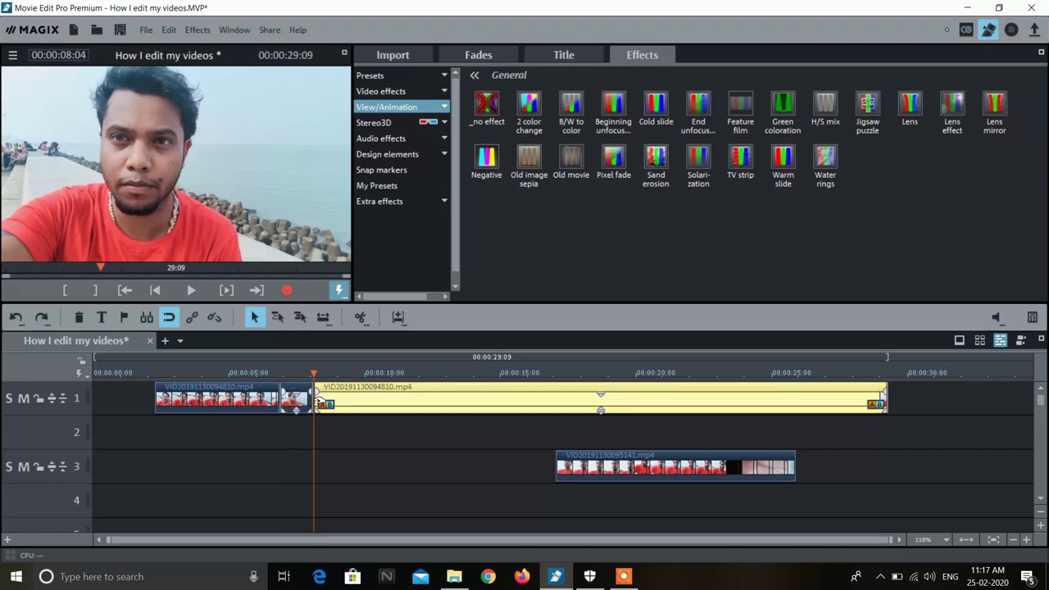
{"action": "mouse_move", "coordinate": [318, 400]}
{"action": "left_mouse_down"}
{"action": "mouse_move", "coordinate": [351, 408]}
{"action": "mouse_move", "coordinate": [318, 408]}
{"action": "left_mouse_up"}
Step: Play across the closed cut and move VID20191130095141.mp4 to track 2, near the end of the track 1 footage
{"action": "left_click", "coordinate": [272, 372]}
{"action": "key", "text": "space"}
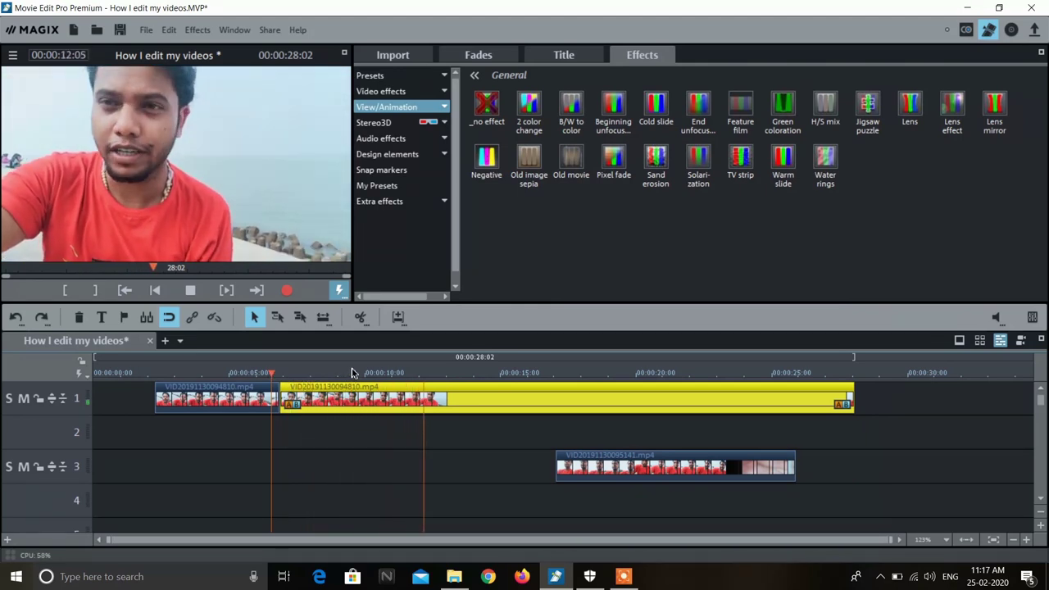
{"action": "left_click_drag", "start_coordinate": [576, 467], "coordinate": [863, 432]}
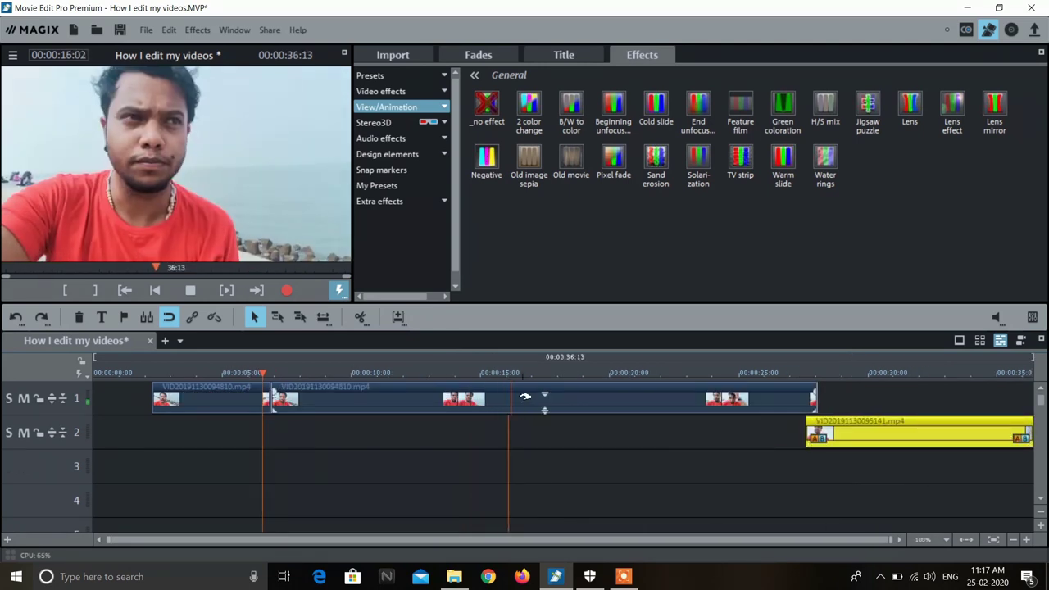
Step: Cut out the section of the track 1 clip from 00:00:15:20 to 00:00:16:09 and close the gap
{"action": "left_click", "coordinate": [496, 374]}
{"action": "key", "text": "space"}
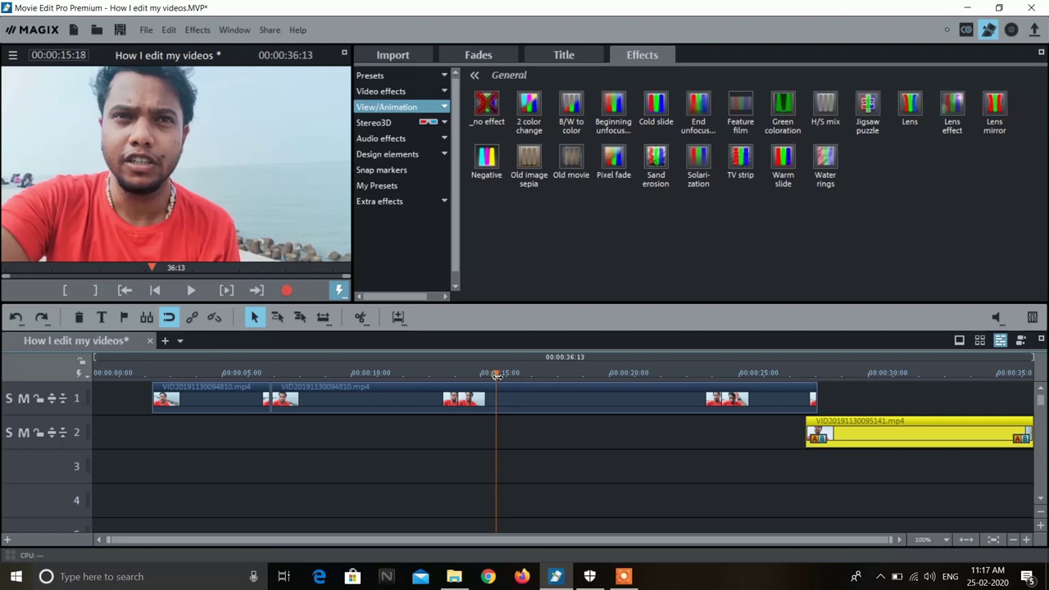
{"action": "left_click", "coordinate": [505, 399]}
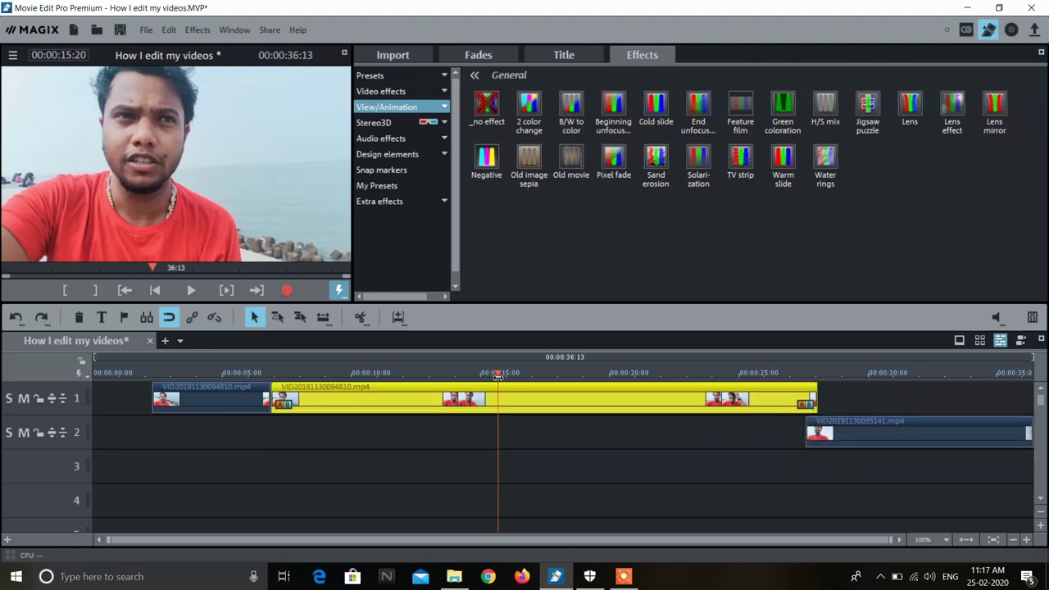
{"action": "key", "text": "t"}
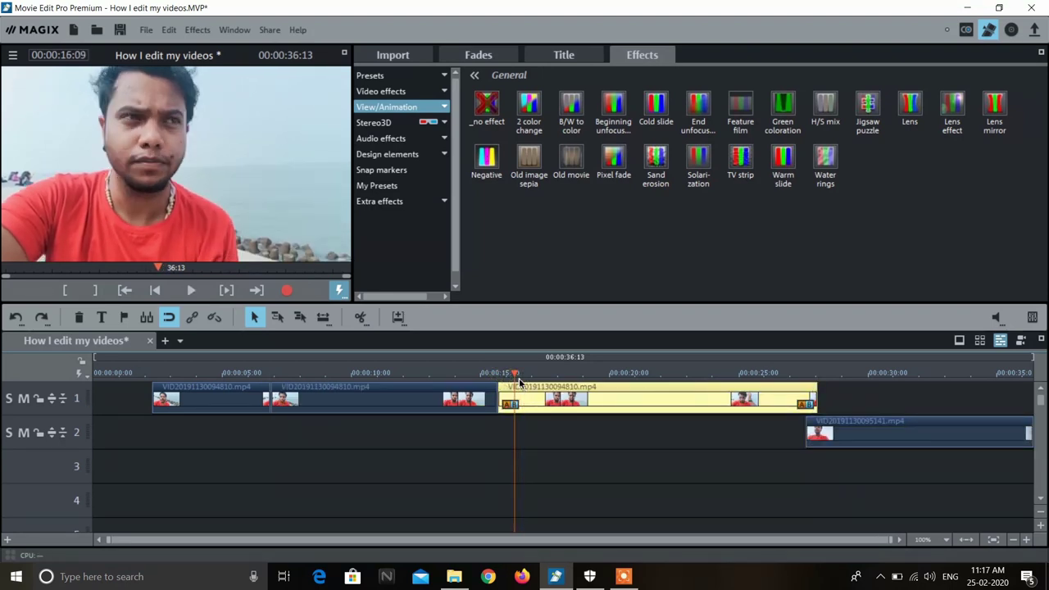
{"action": "key", "text": "t"}
{"action": "key", "text": "Delete"}
{"action": "left_click", "coordinate": [491, 375]}
{"action": "left_click", "coordinate": [481, 374]}
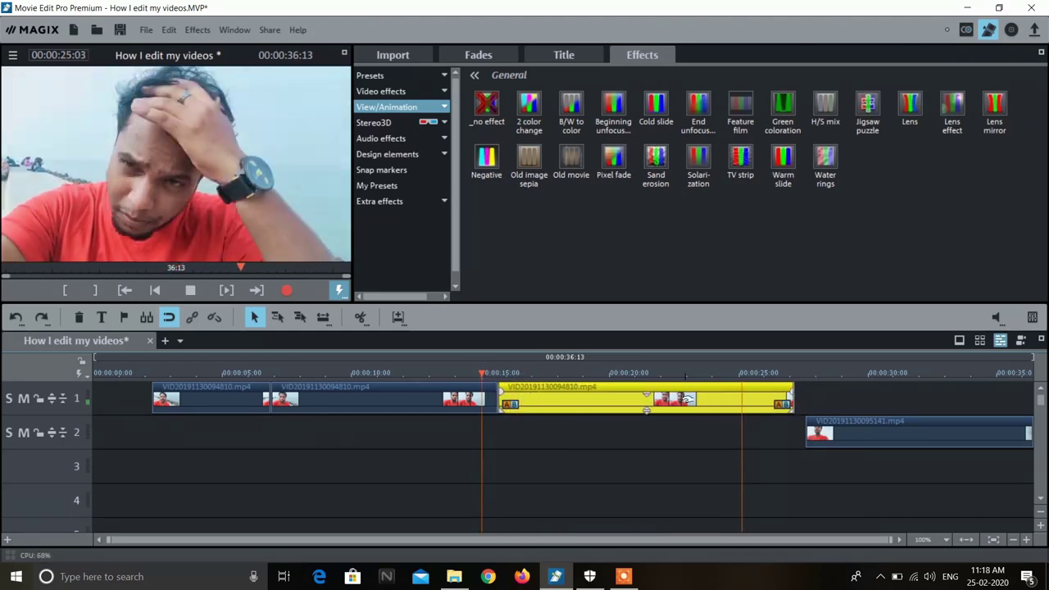
Step: End the last VID20191130094810.mp4 piece at 00:00:26:09 and place VID20191130095141.mp4 directly behind it on track 1
{"action": "key", "text": "space"}
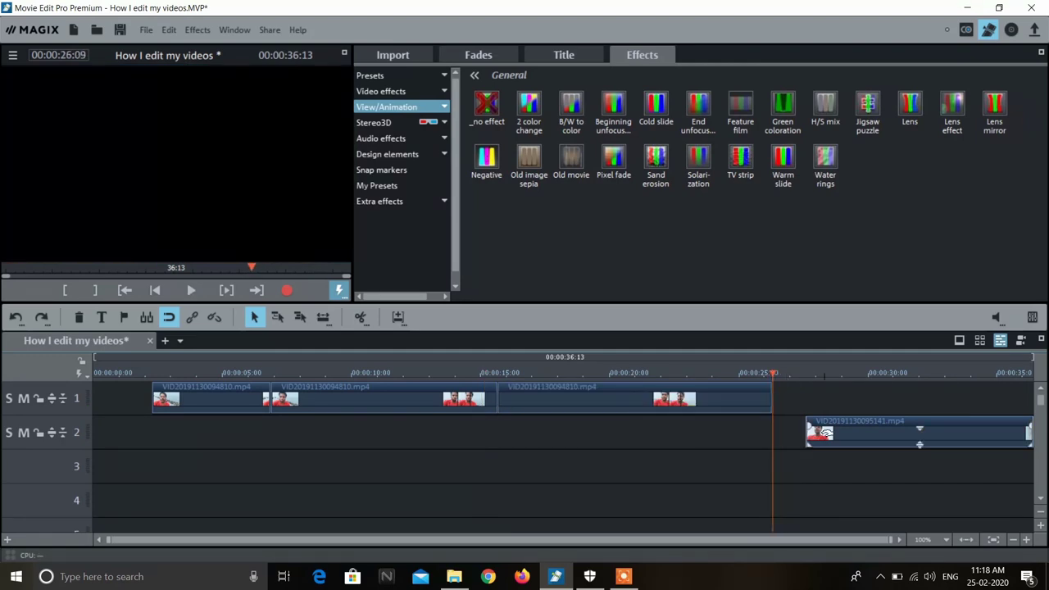
{"action": "left_click_drag", "start_coordinate": [819, 432], "coordinate": [786, 398]}
{"action": "key", "text": "space"}
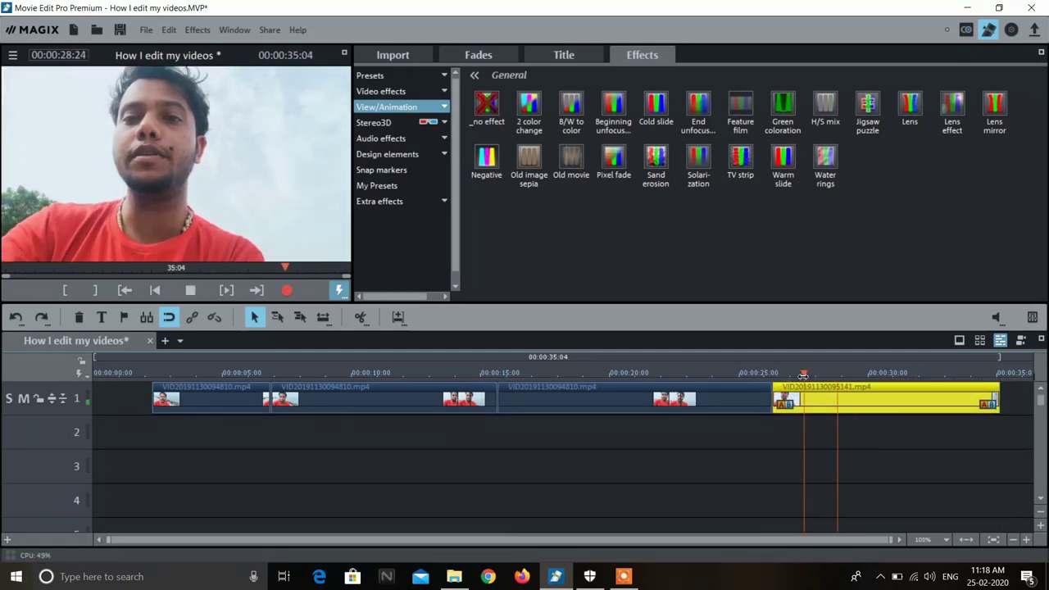
{"action": "mouse_move", "coordinate": [791, 392]}
{"action": "left_mouse_down"}
{"action": "mouse_move", "coordinate": [824, 392]}
{"action": "mouse_move", "coordinate": [781, 399]}
{"action": "left_mouse_up"}
{"action": "key", "text": "space"}
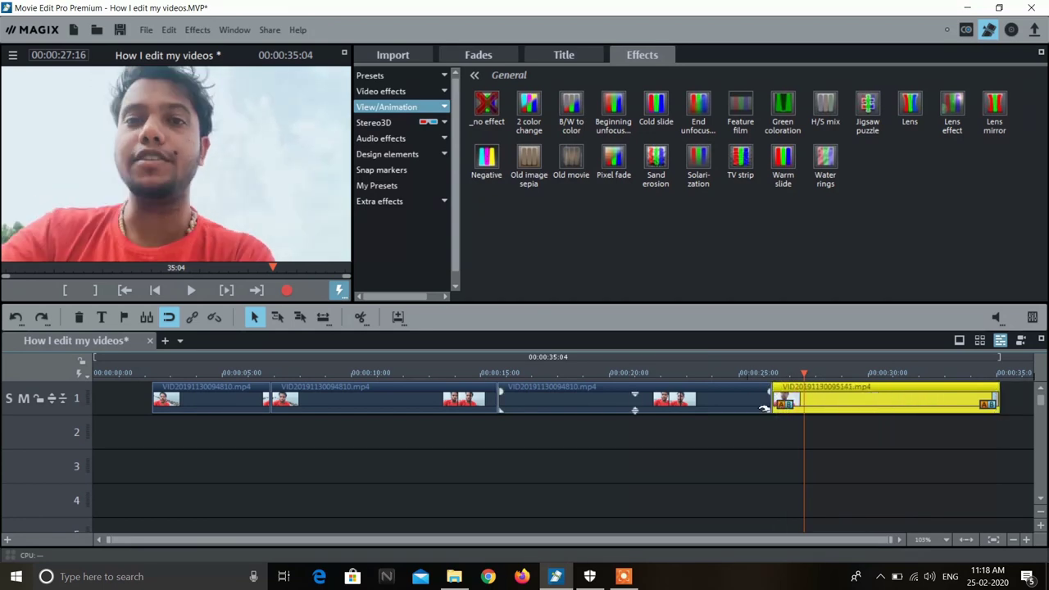